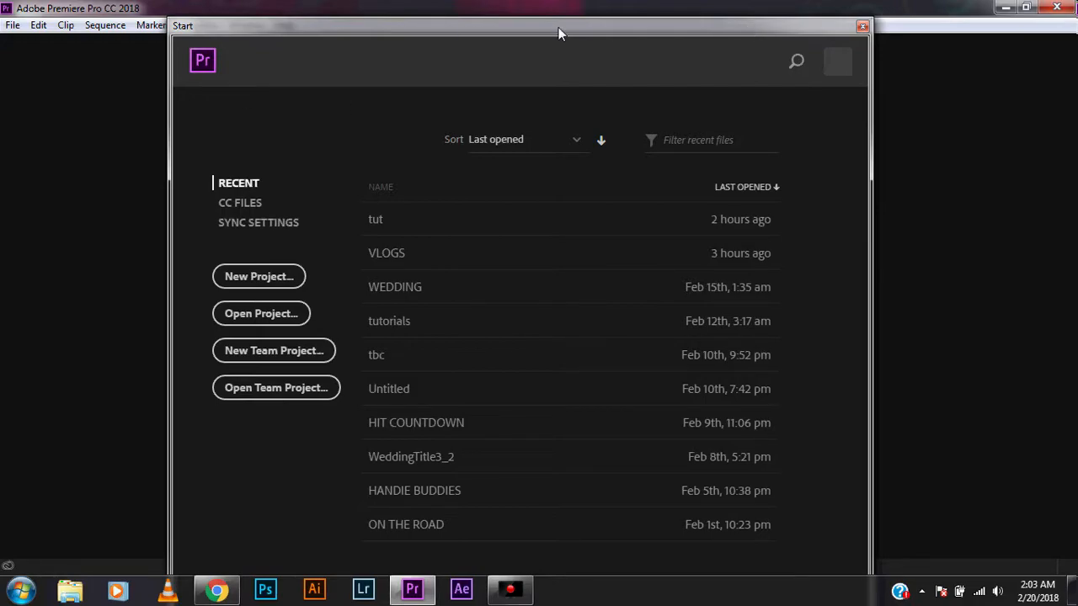
pyautogui.moveTo(558, 27)
pyautogui.mouseDown()
pyautogui.moveTo(454, 95)
pyautogui.moveTo(574, 16)
pyautogui.mouseUp()
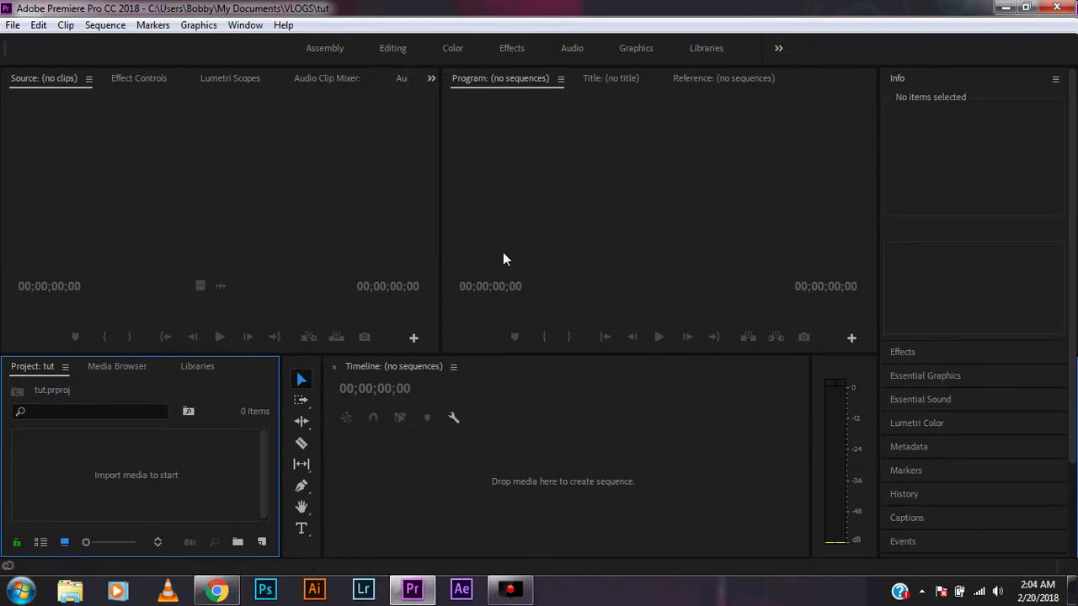
pyautogui.click(259, 222)
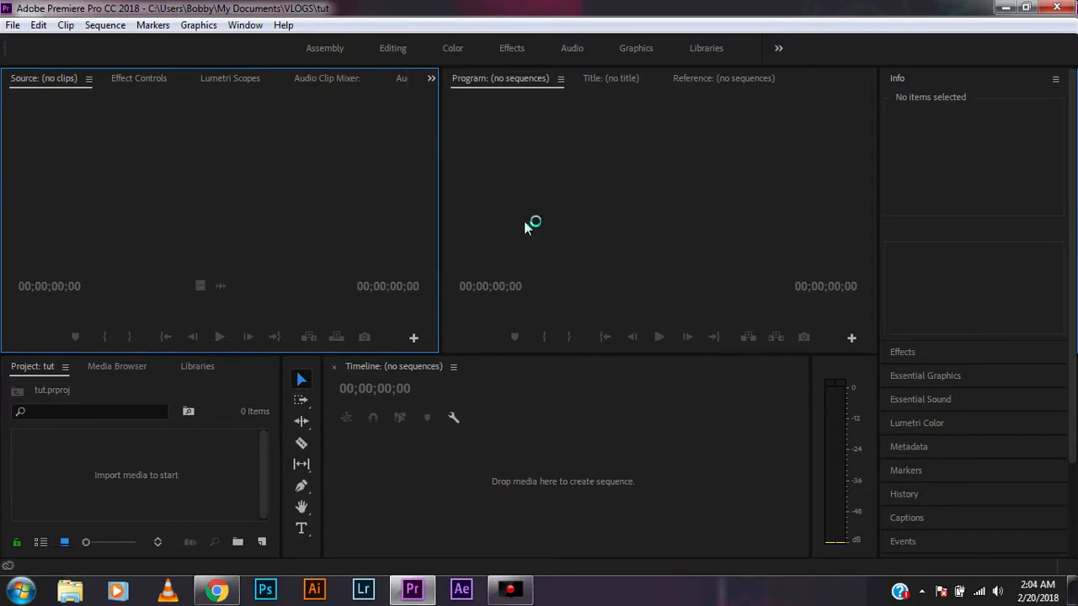
pyautogui.click(590, 176)
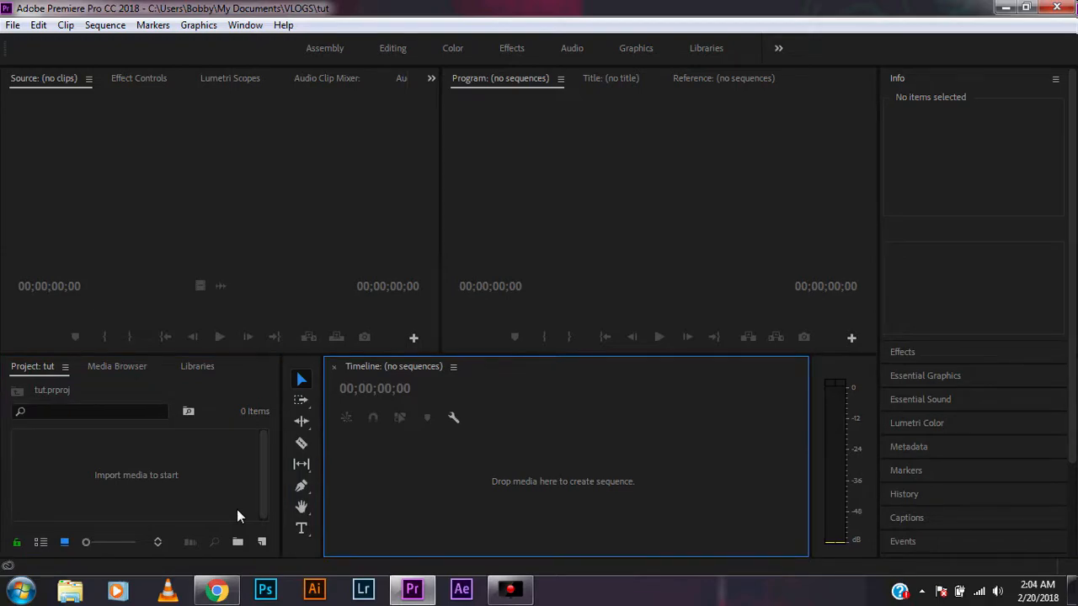
# - Import Drake - God's Plan.mp4 into the project and load it in the Source monitor
pyautogui.click(237, 509)
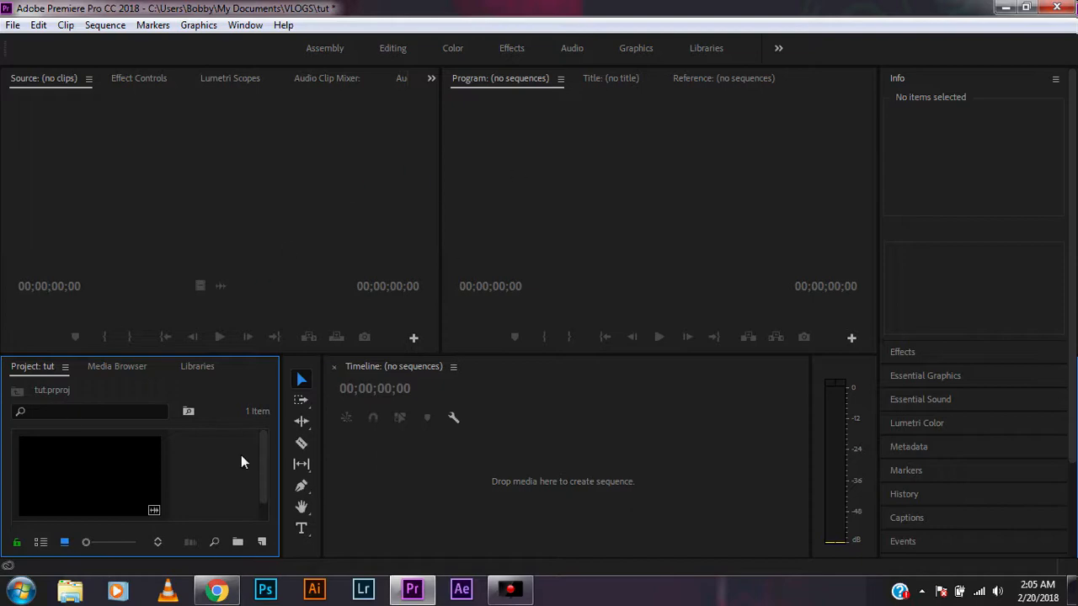
pyautogui.click(593, 248)
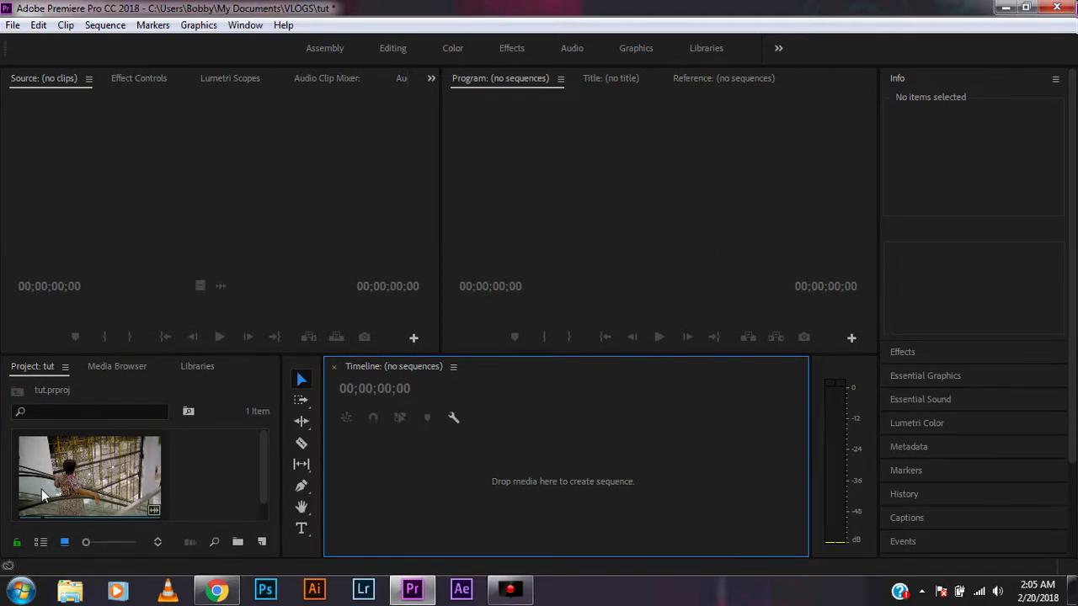
pyautogui.scroll(-1, 21, 470)
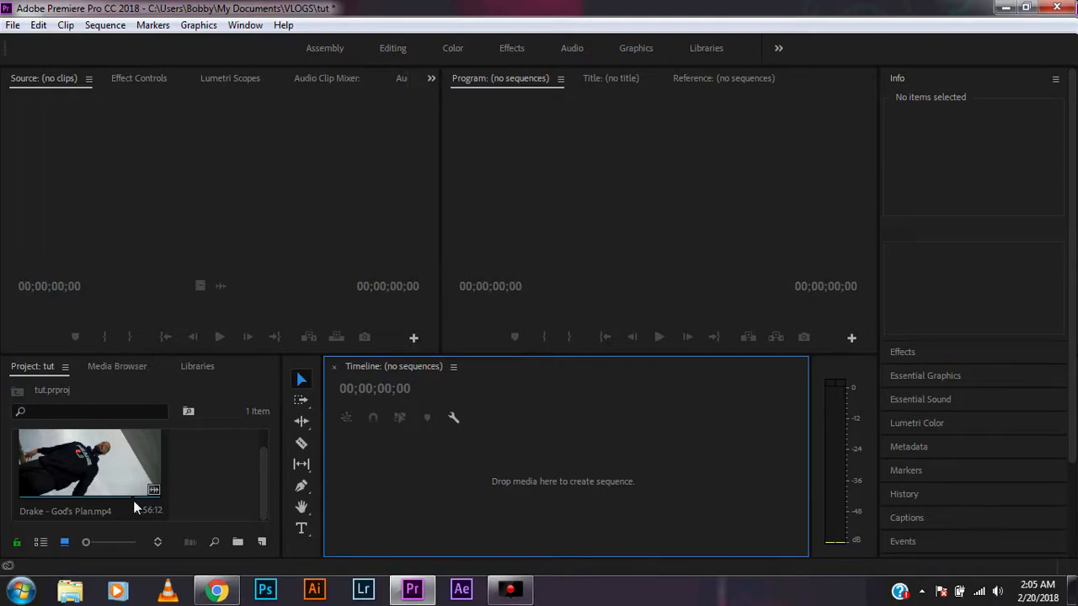
pyautogui.doubleClick(130, 460)
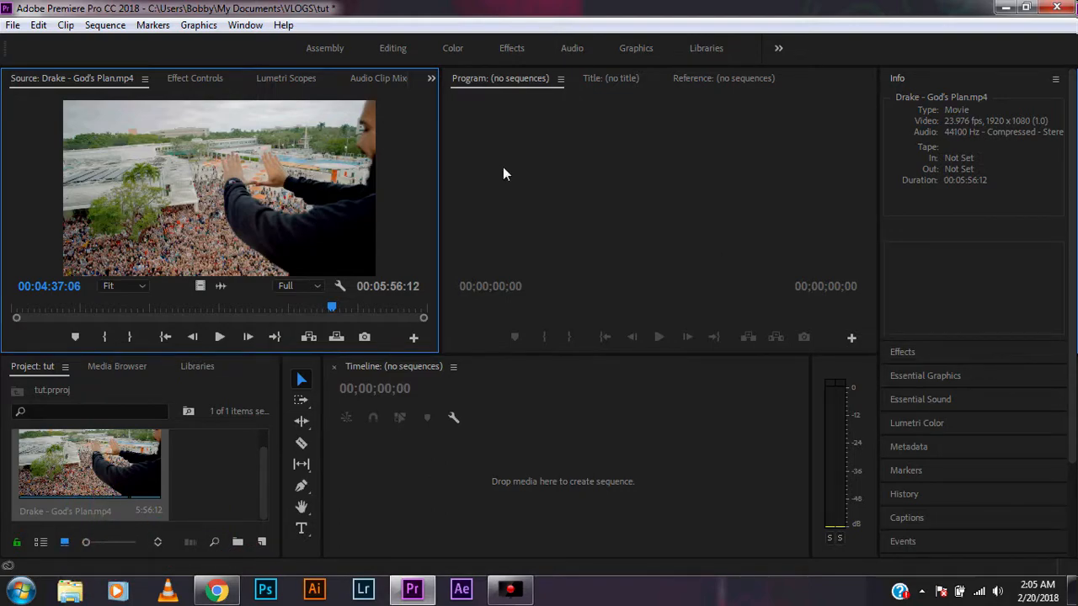
pyautogui.rightClick(82, 469)
pyautogui.doubleClick(84, 470)
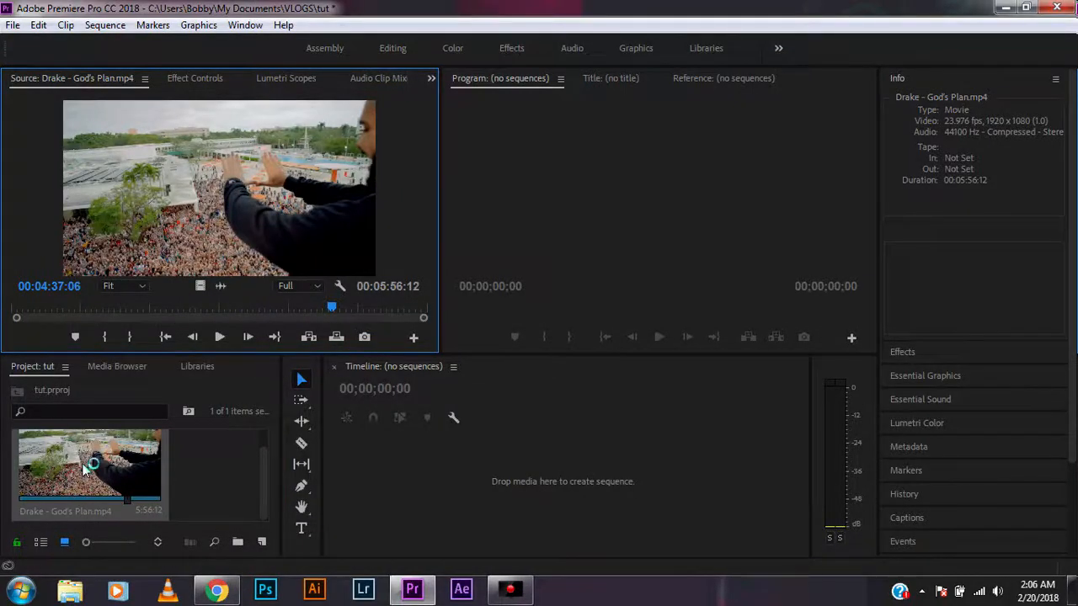
pyautogui.rightClick(85, 470)
pyautogui.doubleClick(84, 470)
pyautogui.rightClick(84, 470)
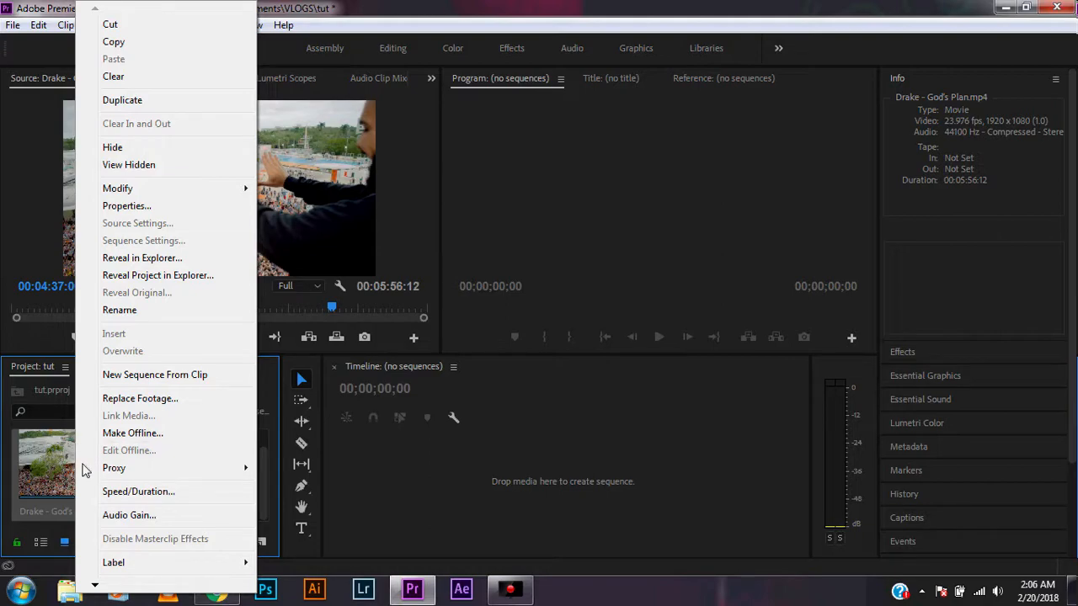
pyautogui.rightClick(39, 468)
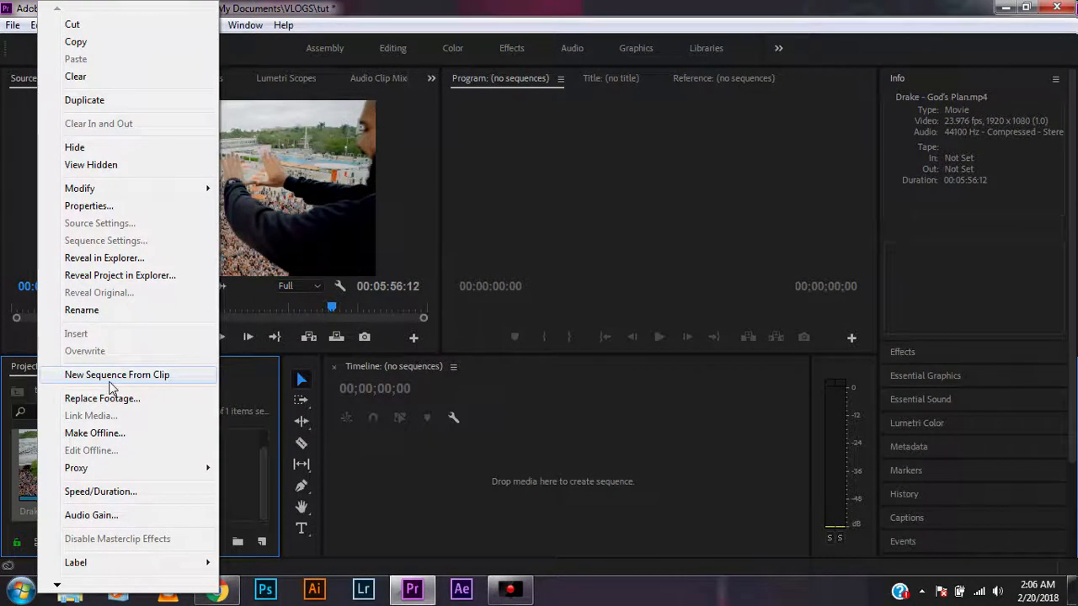
pyautogui.click(236, 476)
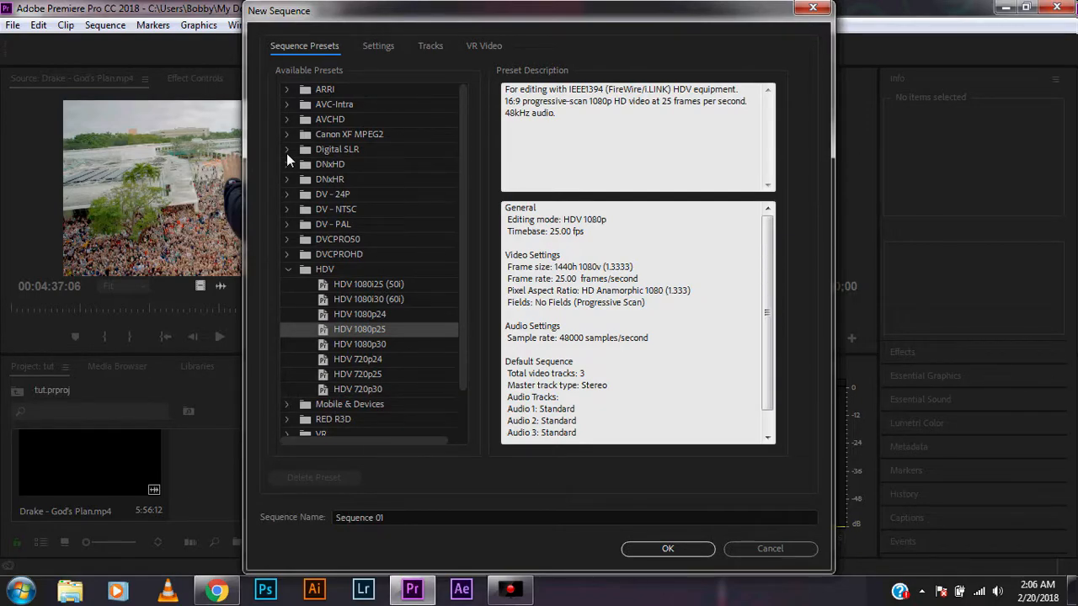
# - Create a new sequence using the HDV 1080p25 preset
pyautogui.scroll(-2, 288, 165)
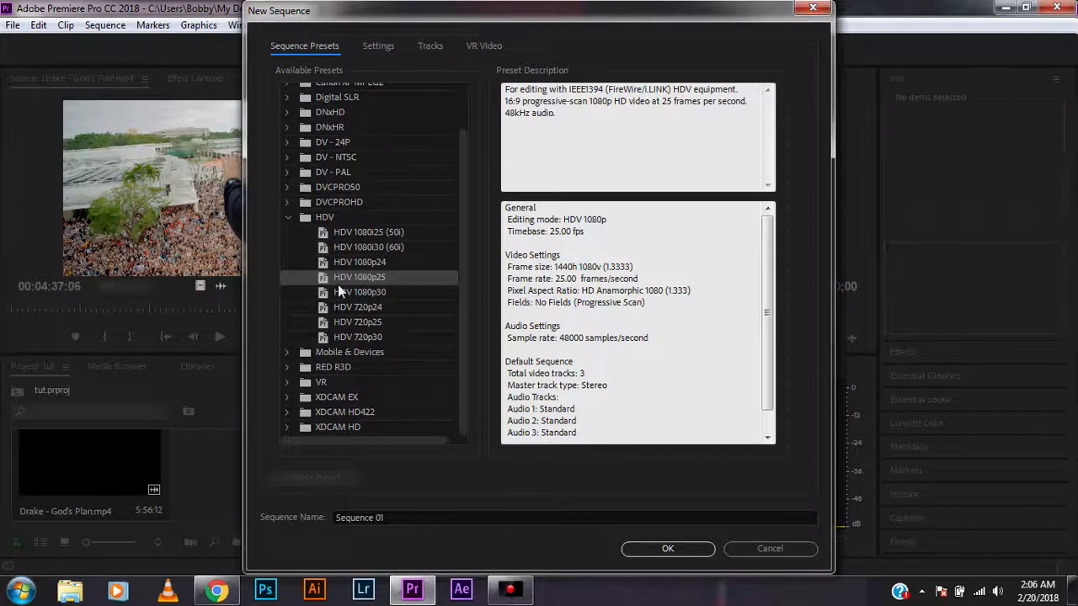
pyautogui.click(668, 549)
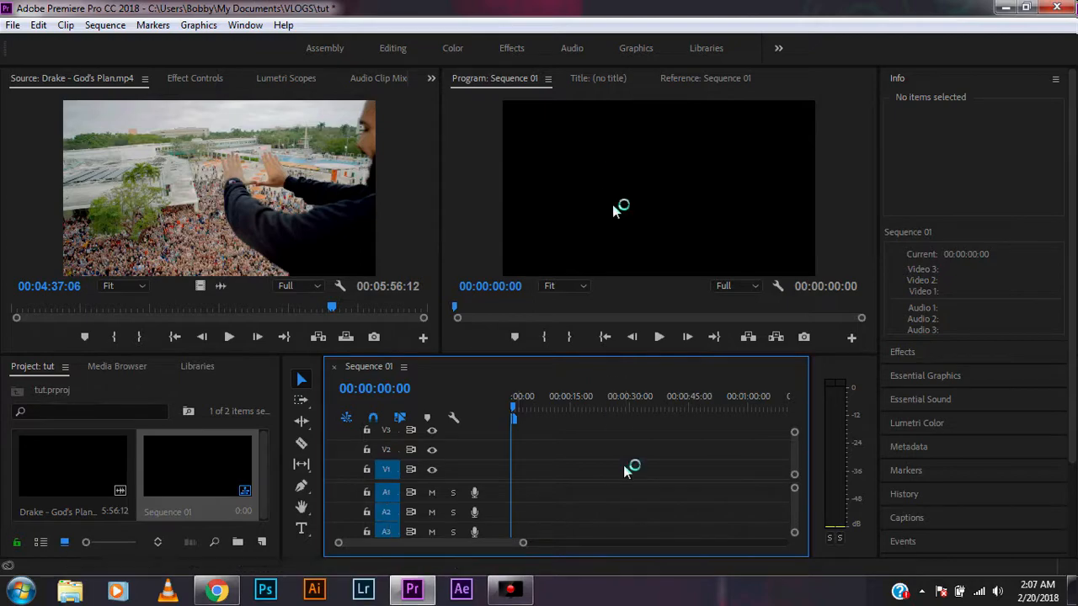
pyautogui.click(682, 202)
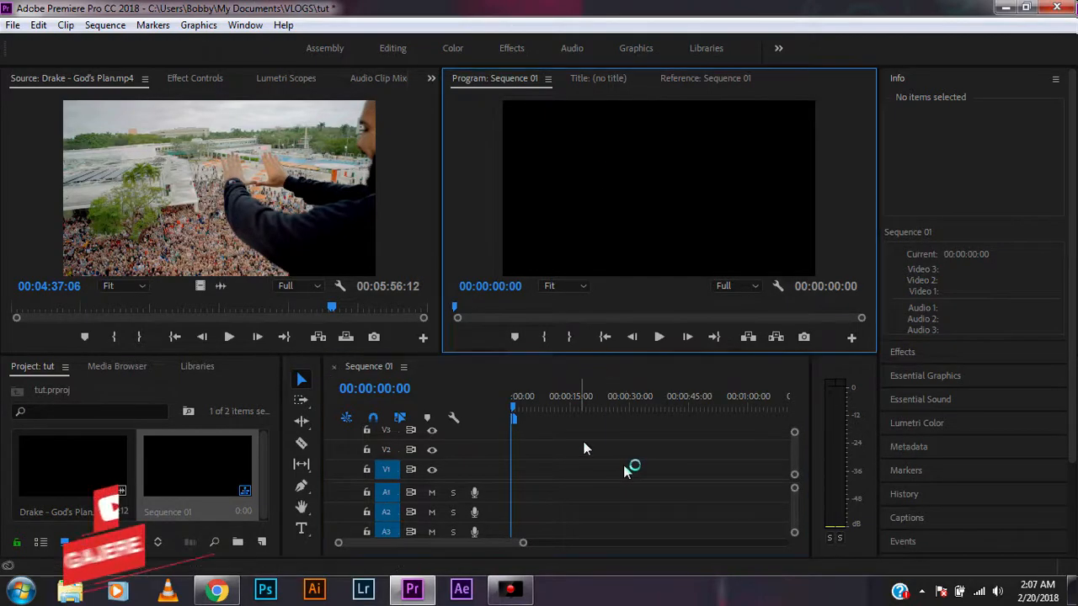
pyautogui.click(624, 470)
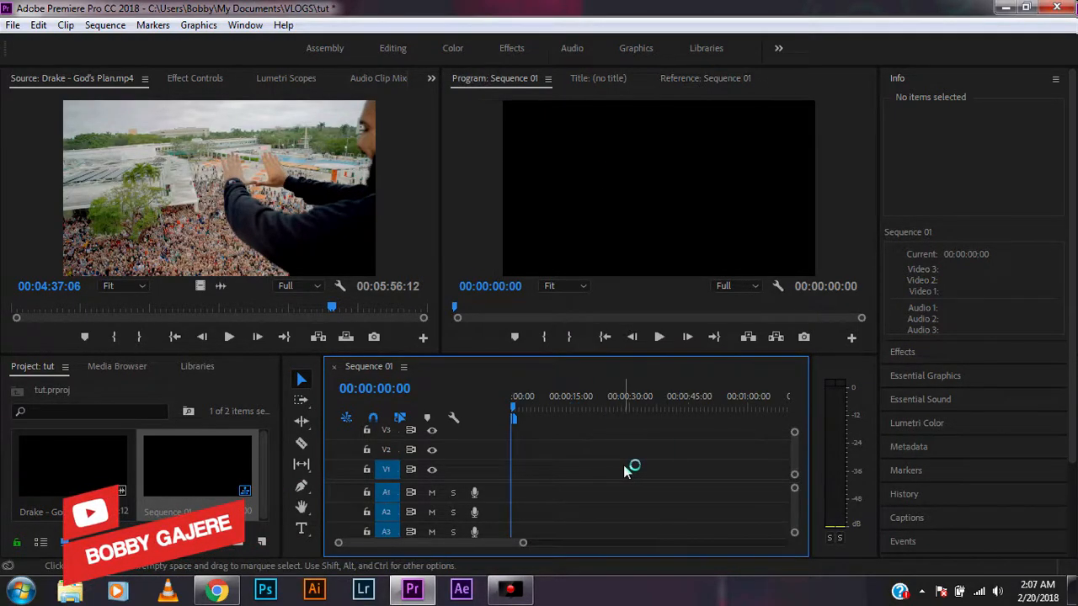
pyautogui.click(544, 409)
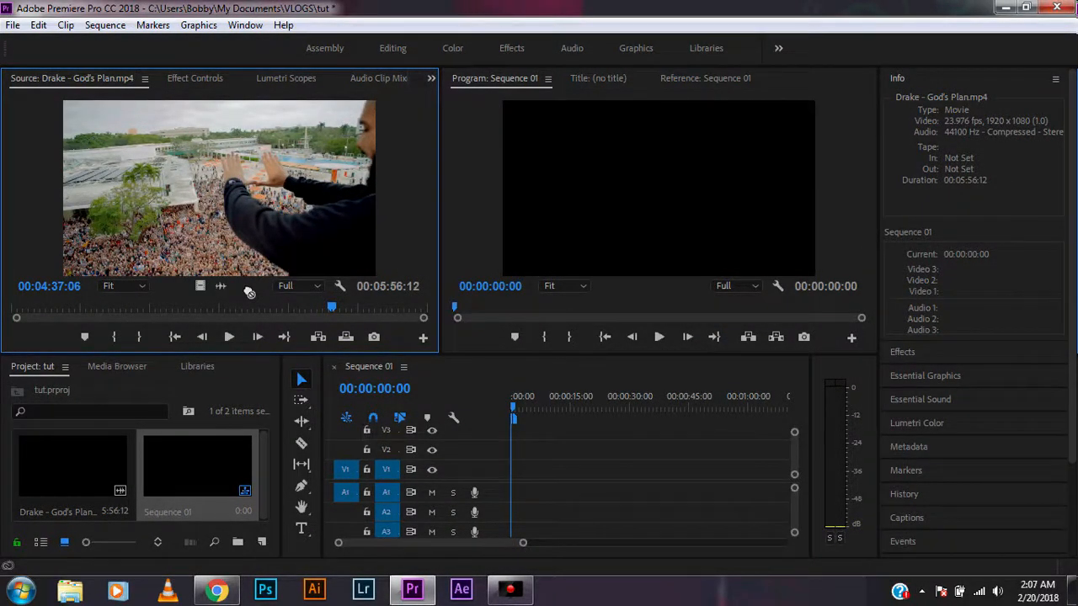
# - Place the untrimmed Drake - God's Plan.mp4 clip in the empty sequence and scrub the playhead to 00:00:23:00
pyautogui.moveTo(249, 292); pyautogui.dragTo(452, 287)
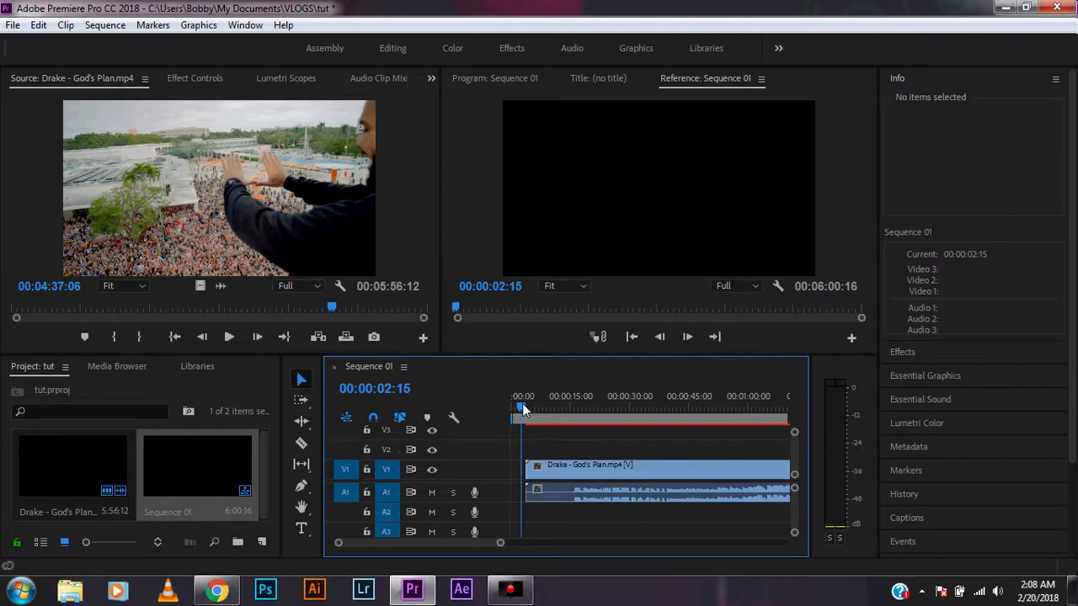
pyautogui.moveTo(522, 408); pyautogui.dragTo(605, 420)
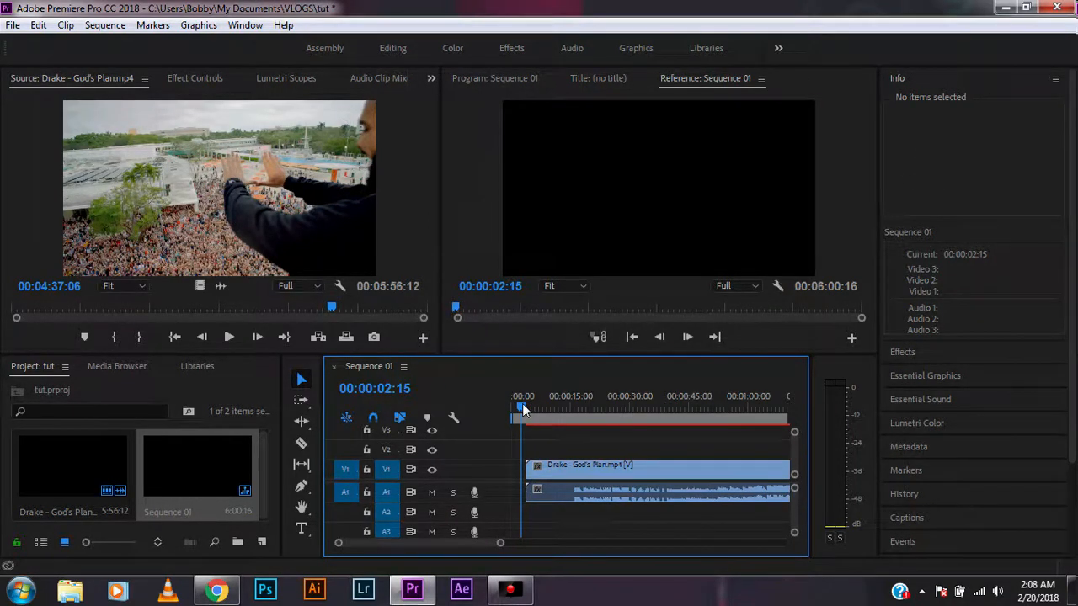
pyautogui.moveTo(522, 409); pyautogui.dragTo(604, 415)
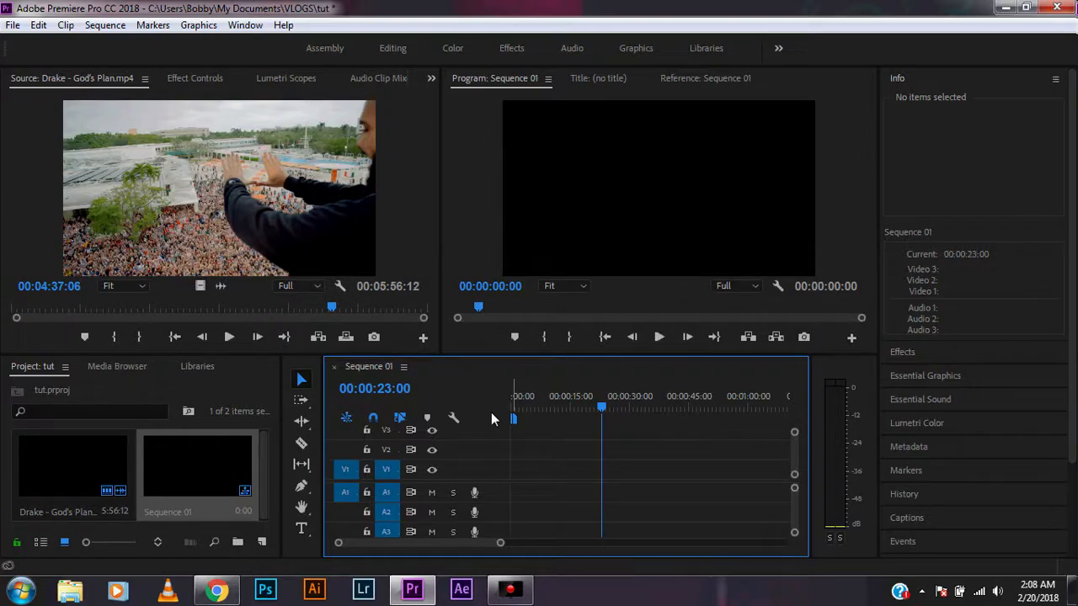
# - Mark the source clip from 00:01:24:13 to 00:03:04:01 and place that range on V1 and A1, starting at 00:00:08:00
pyautogui.click(110, 308)
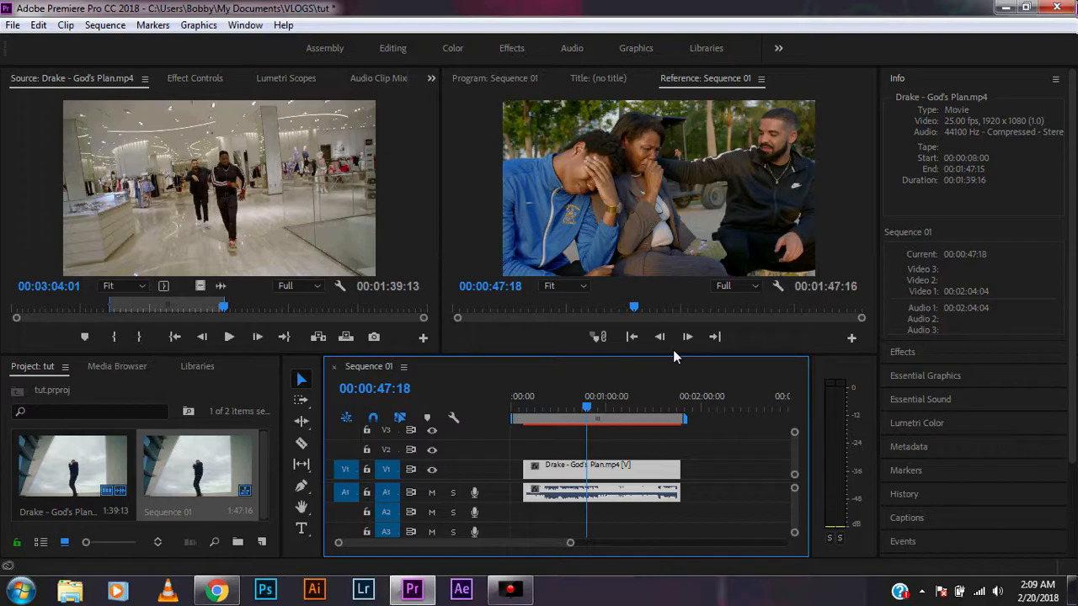
pyautogui.rightClick(109, 477)
pyautogui.press('Escape')
pyautogui.click(110, 476)
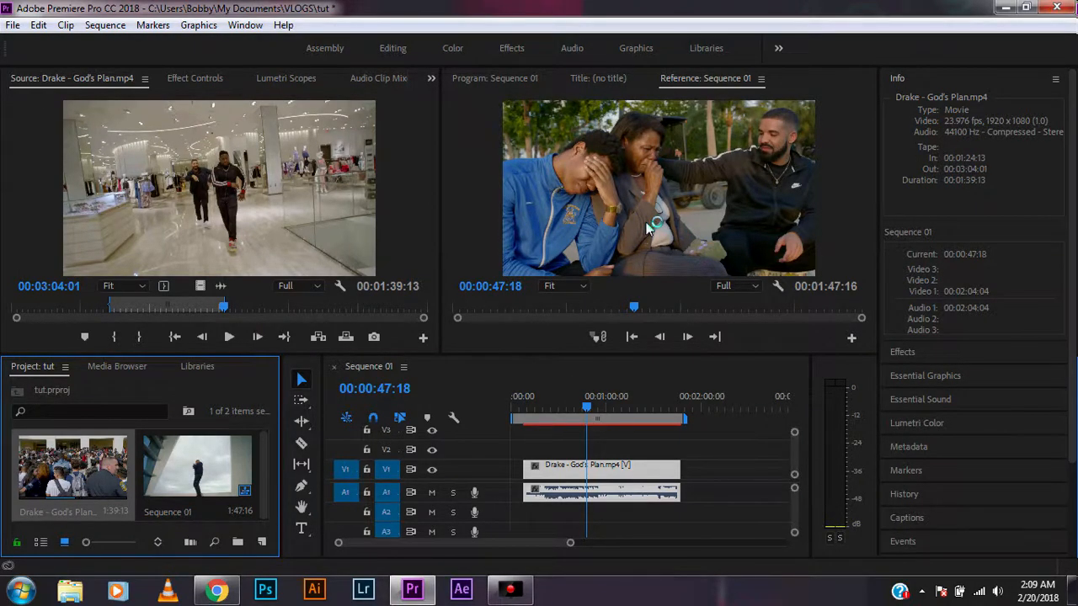
# - Trim the sequence clip to start at 00:00:35:07 and end at 00:01:24:06
pyautogui.click(565, 405)
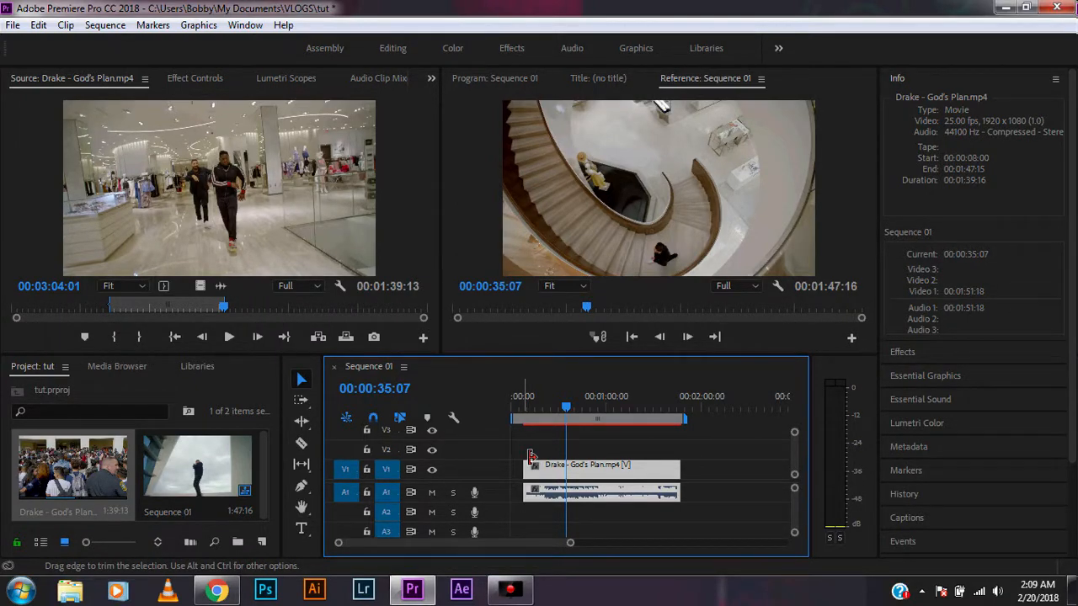
pyautogui.click(531, 459)
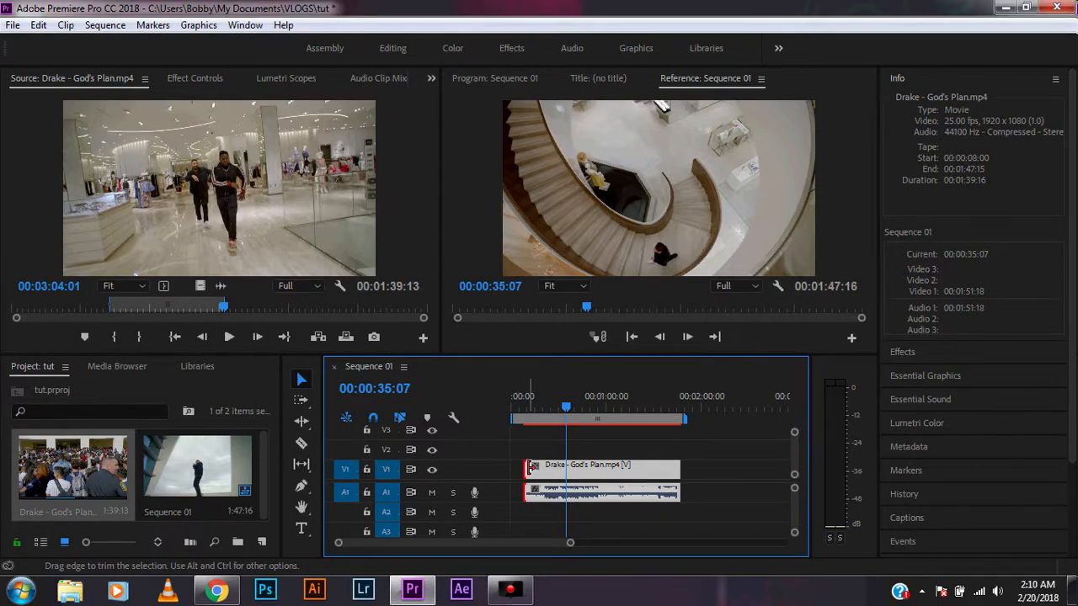
pyautogui.moveTo(531, 467); pyautogui.dragTo(629, 471)
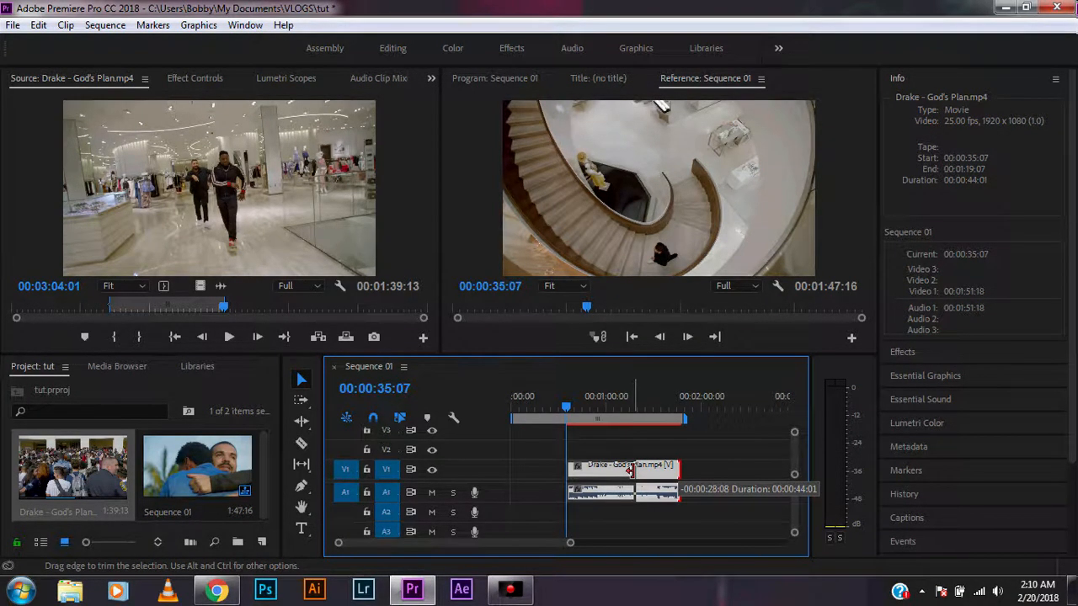
pyautogui.moveTo(630, 470); pyautogui.dragTo(623, 469)
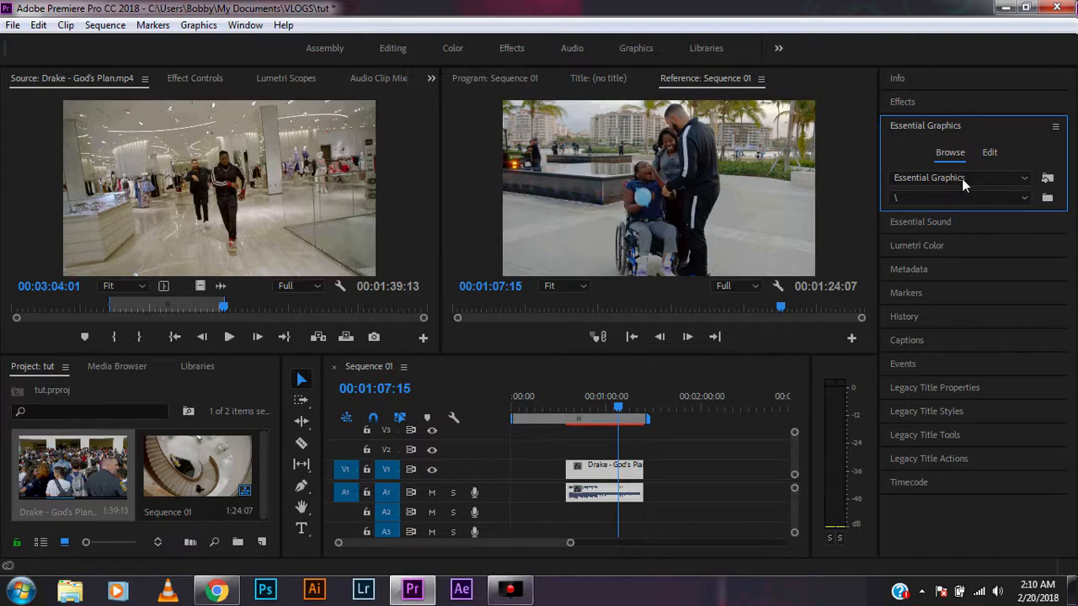
# - Show the effects library and set the Program monitor's playback resolution to 1/4, checking the preview around 00:00:49:17
pyautogui.click(929, 103)
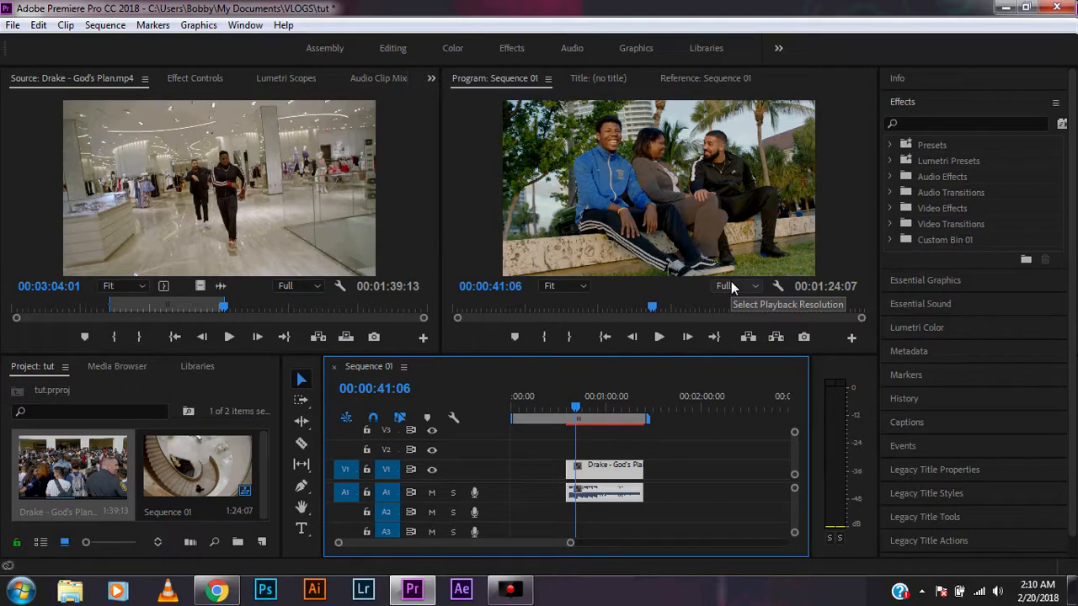
pyautogui.click(731, 288)
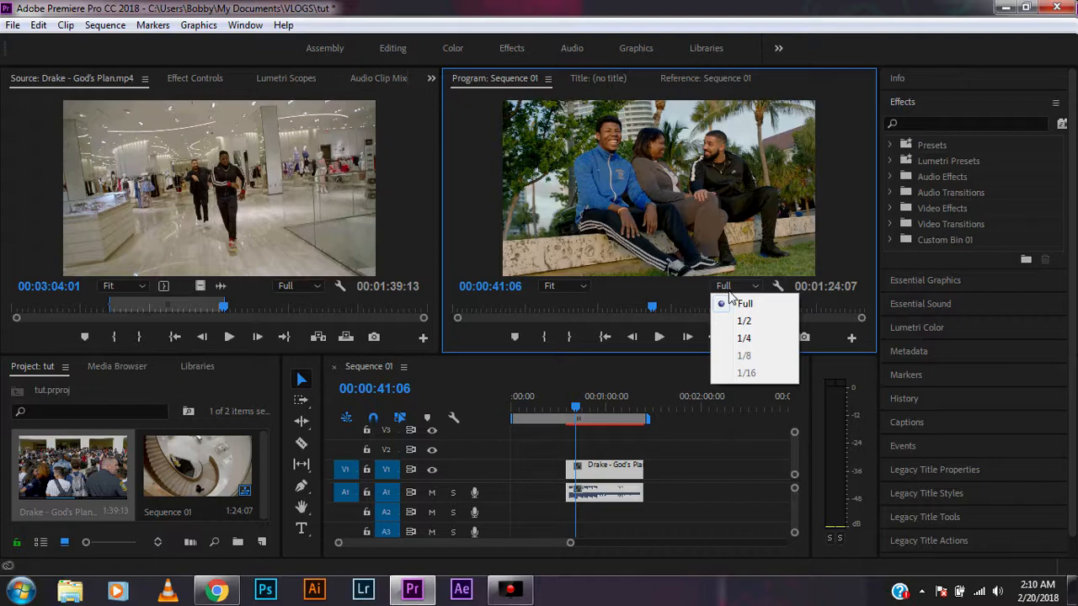
pyautogui.click(743, 339)
pyautogui.click(591, 410)
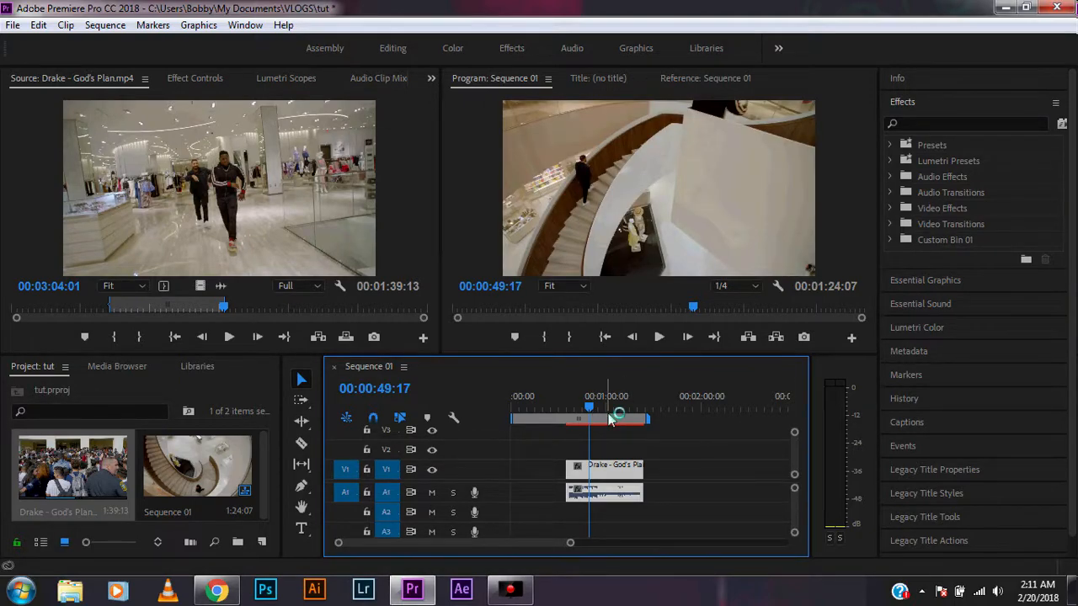
pyautogui.click(594, 409)
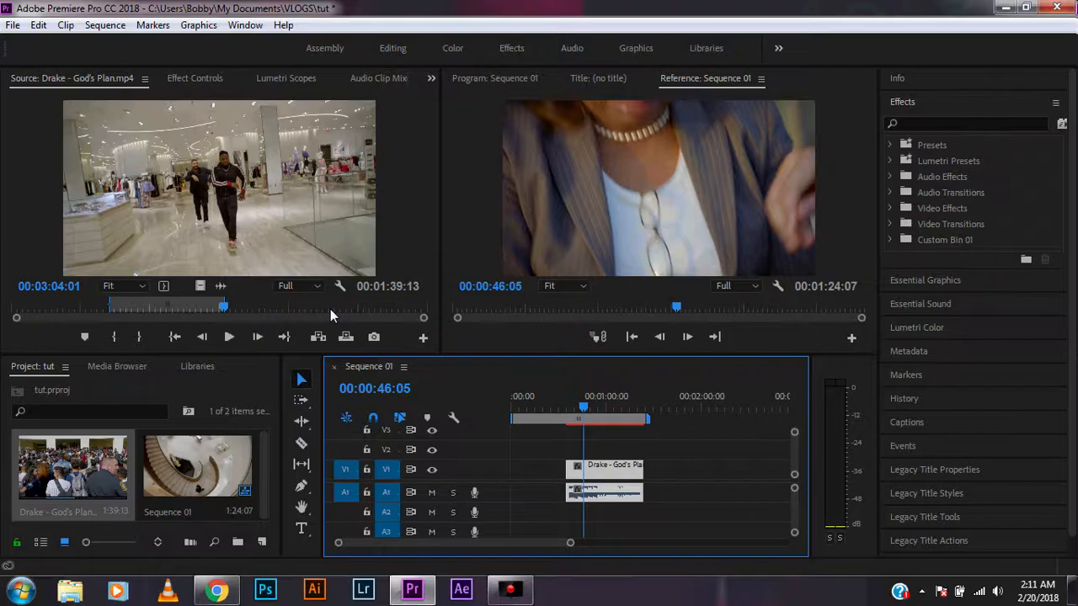
# - Configure an H.264 export of the sequence with a custom range lasting 00:00:10:16 and both video and audio included
pyautogui.hotkey('ctrl', 'm')
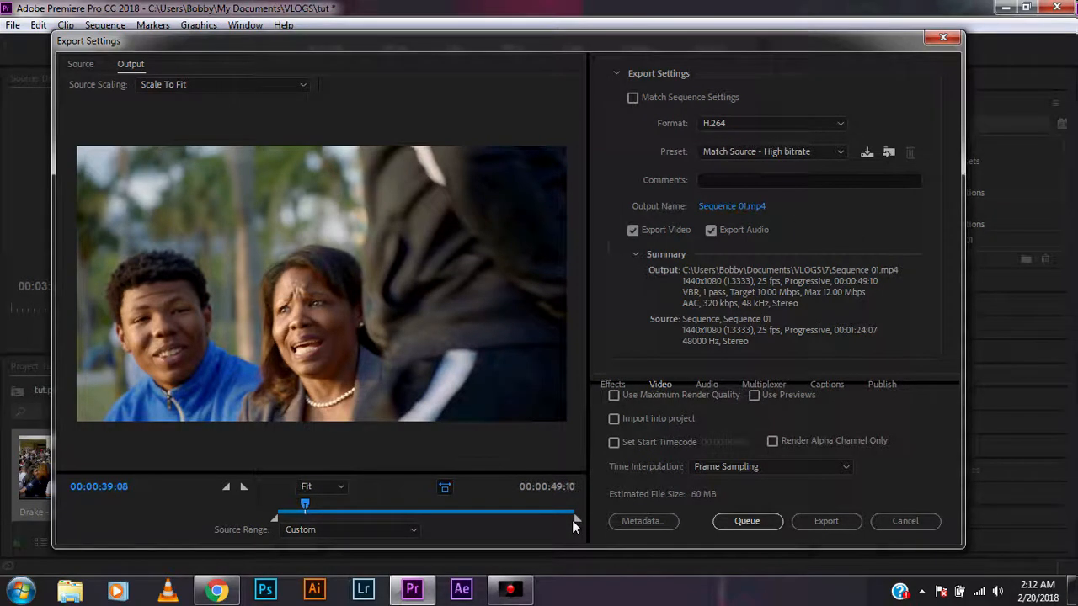
pyautogui.click(795, 153)
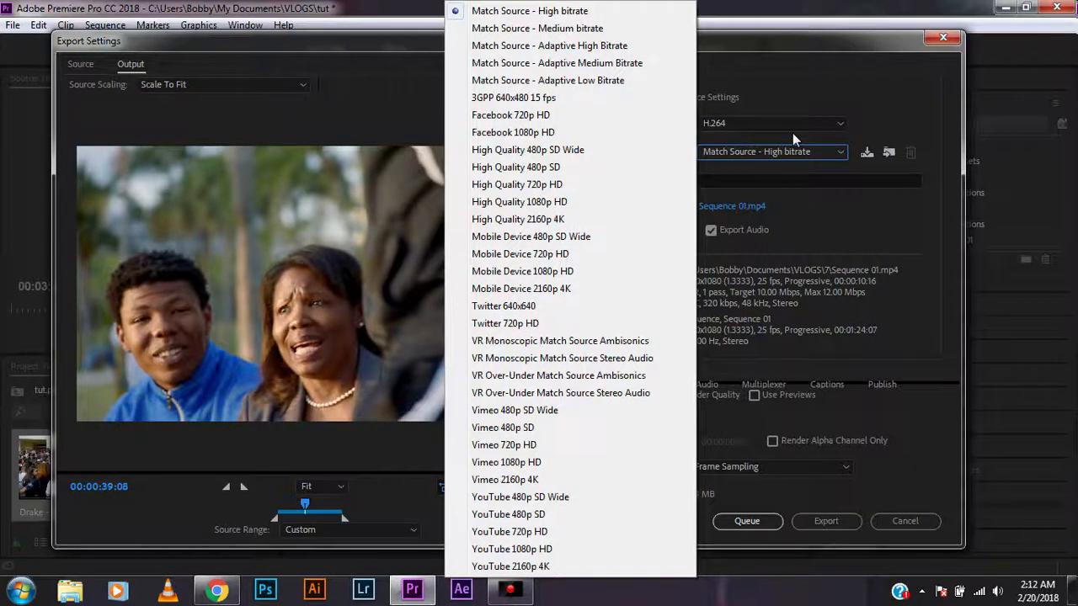
pyautogui.click(792, 133)
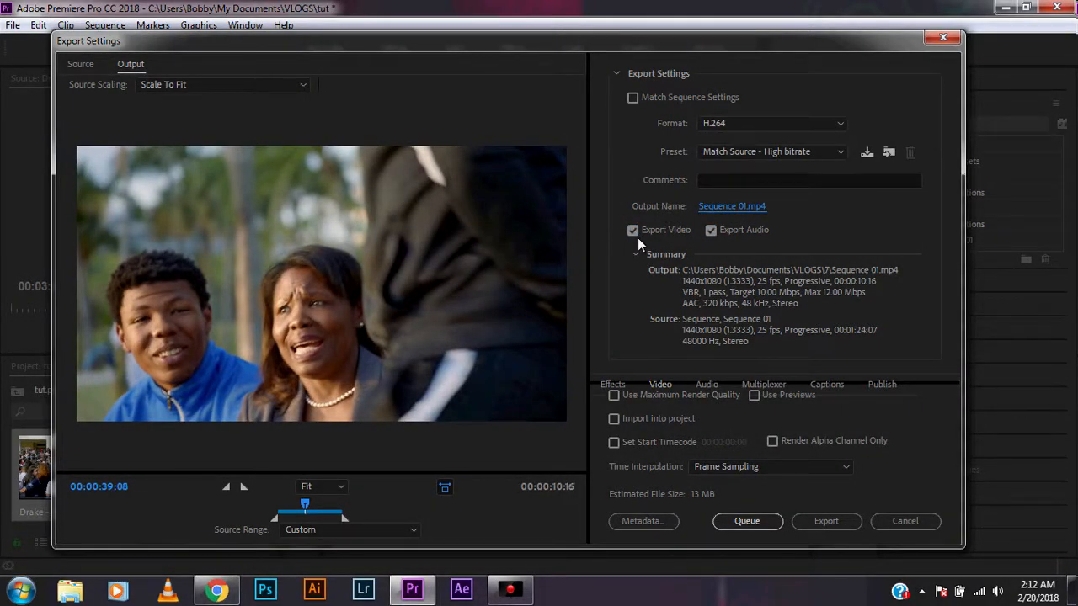
pyautogui.click(712, 230)
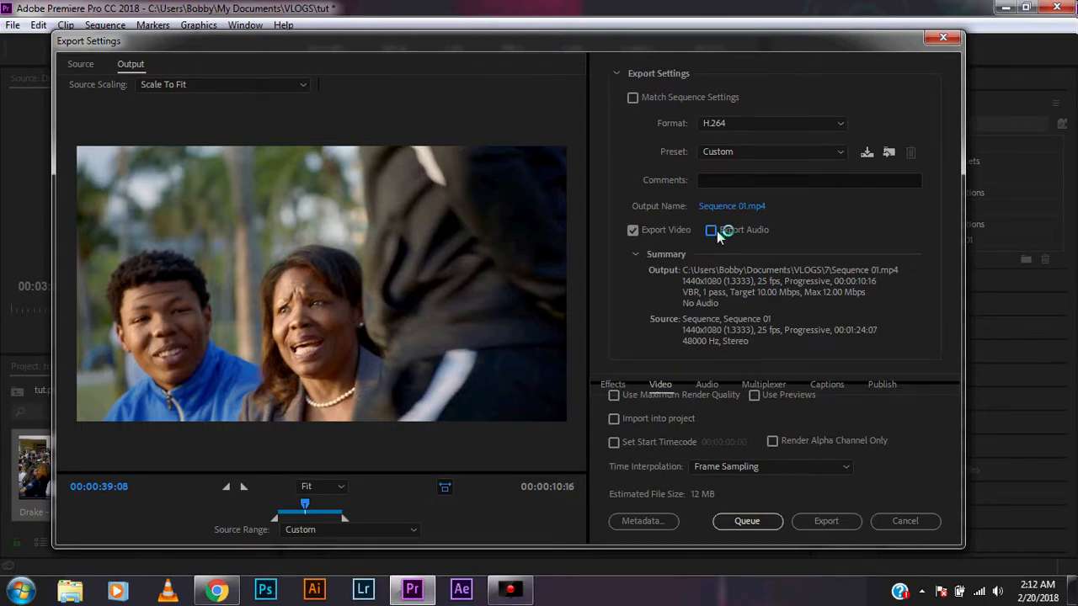
pyautogui.click(714, 230)
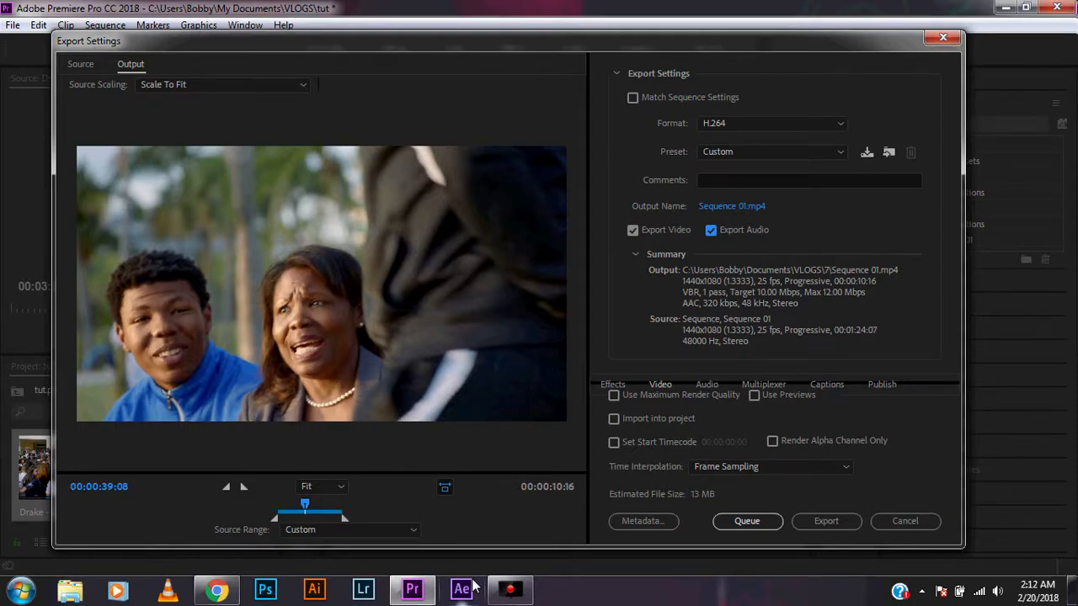
pyautogui.click(745, 512)
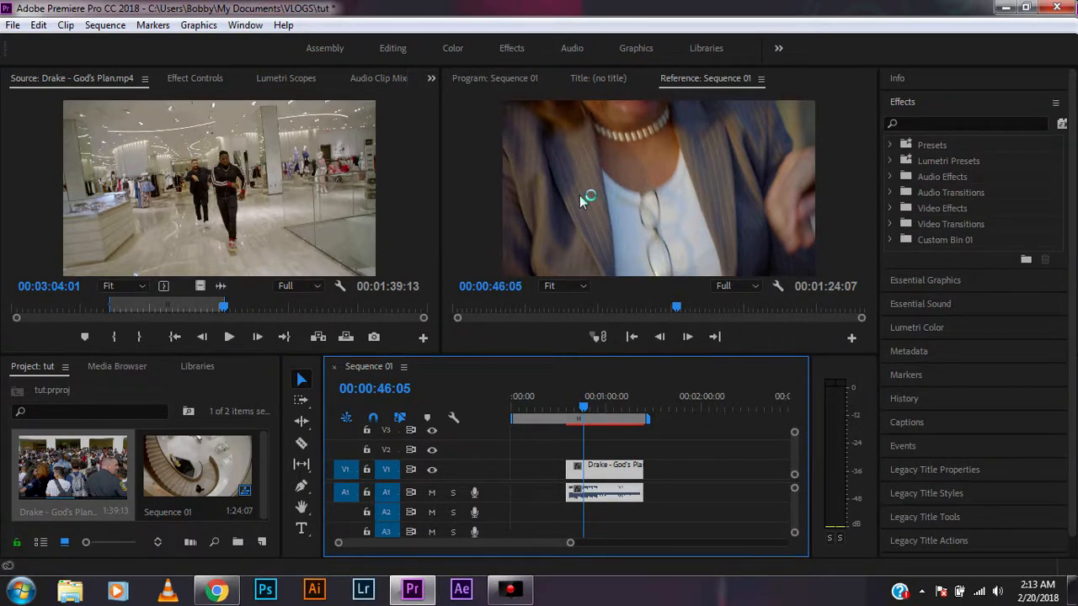
# - Preview the trimmed clip in the sequence at 00:00:59:16 and 00:01:17:01
pyautogui.click(606, 406)
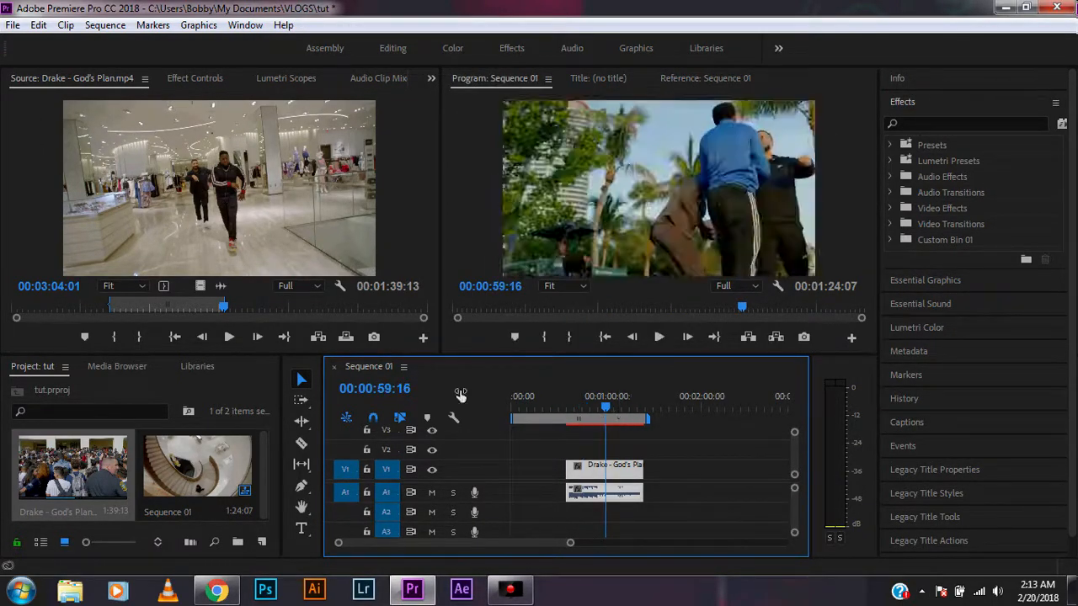
pyautogui.click(633, 407)
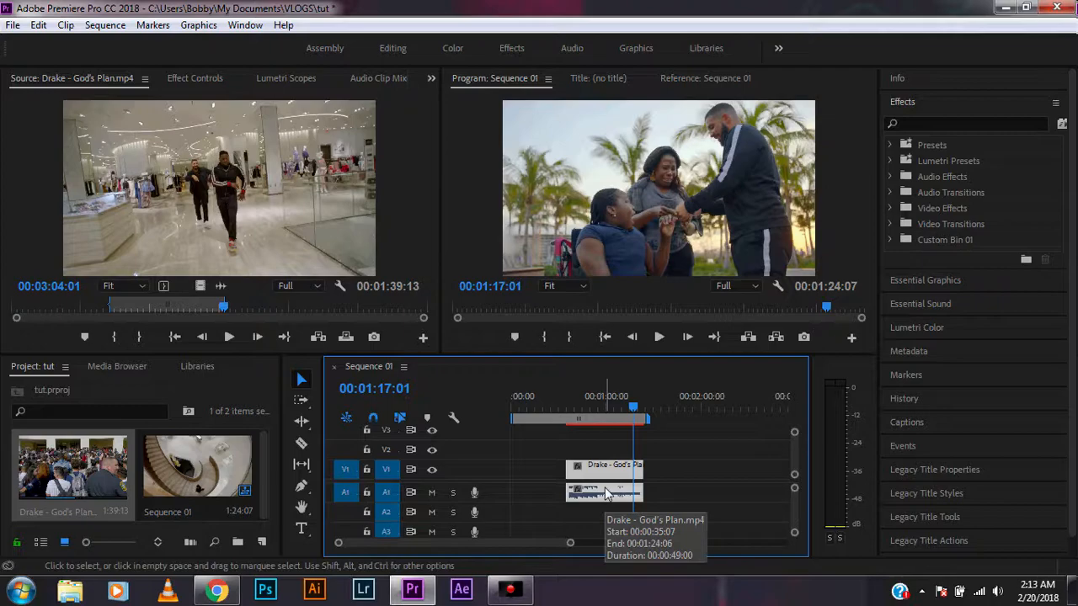